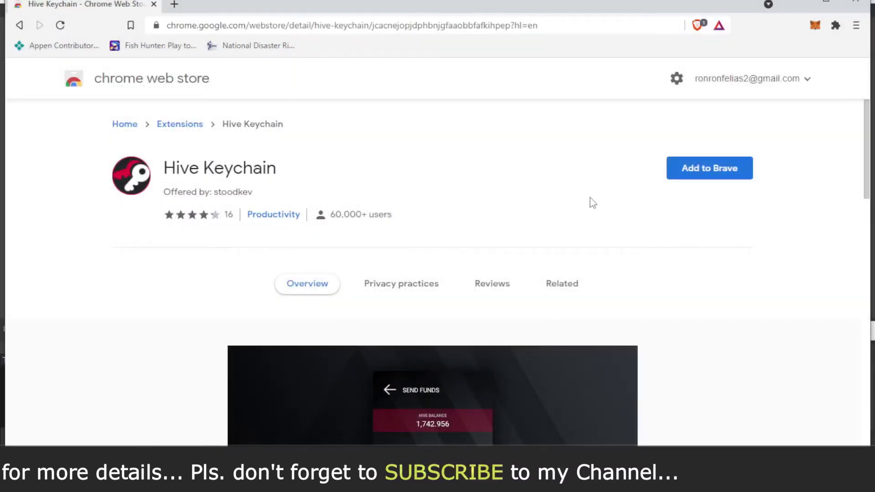
Step: Install the Hive Keychain extension in Brave from the Chrome Web Store and open its wallet window
click(711, 180)
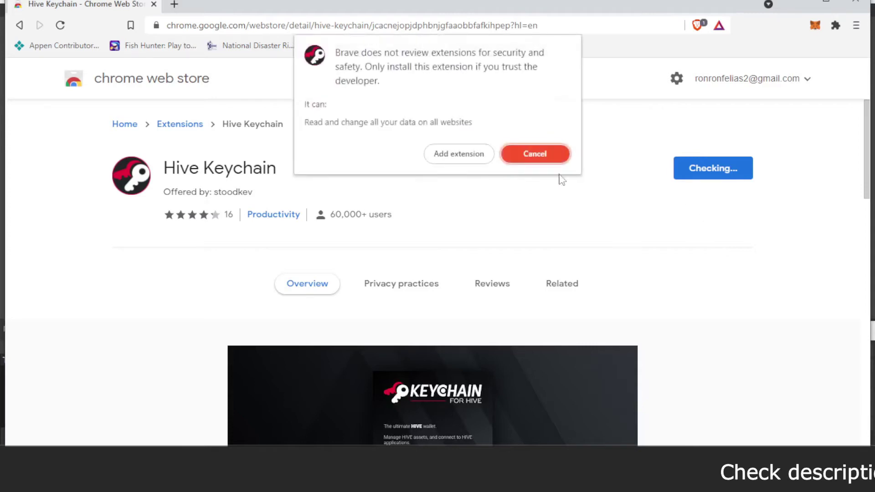
click(464, 160)
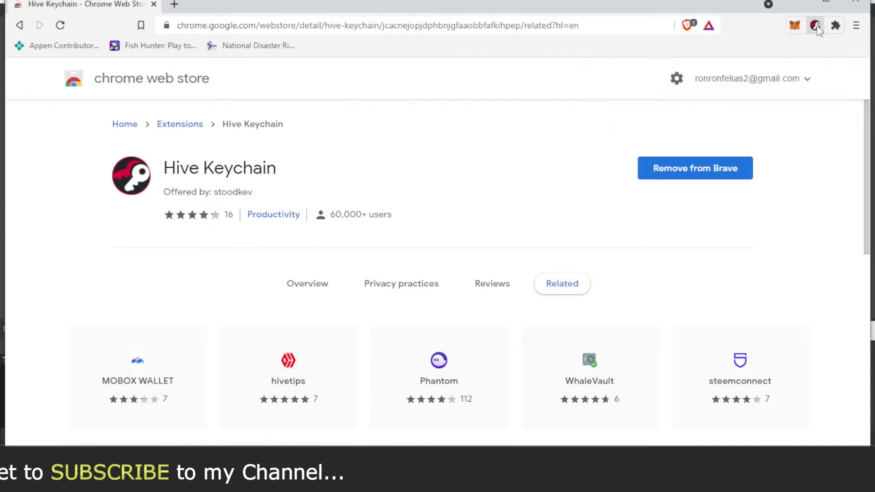
click(816, 25)
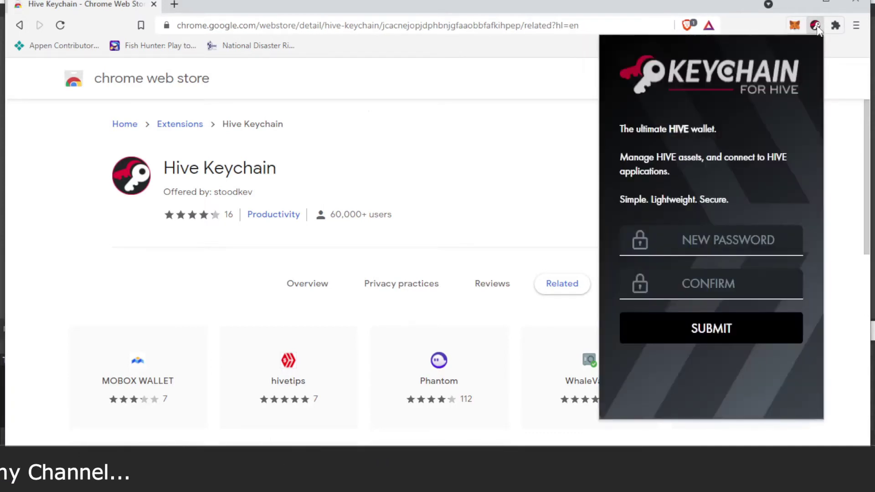
Step: Create the Keychain wallet password by entering and confirming the new password, and submit it
click(730, 243)
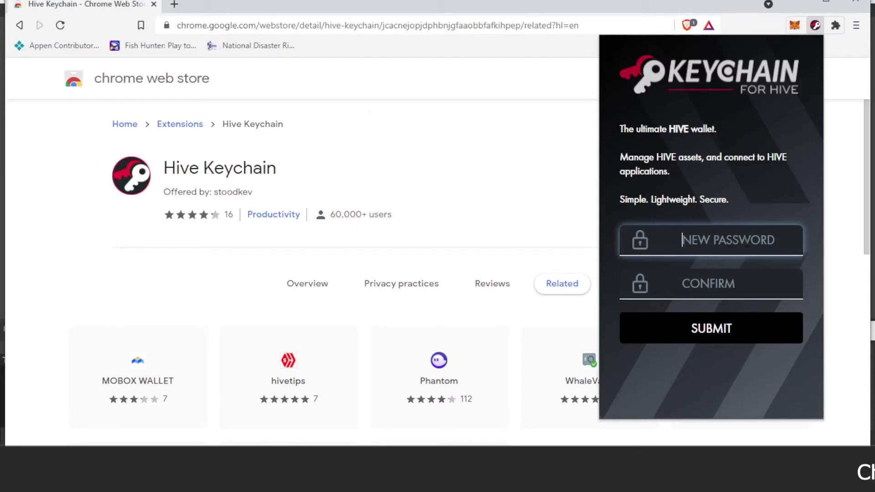
text(•••)
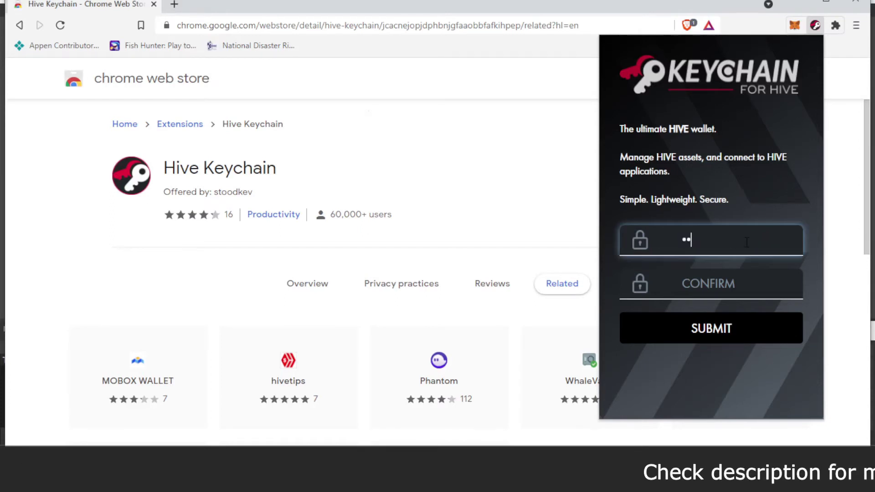
text(••••••)
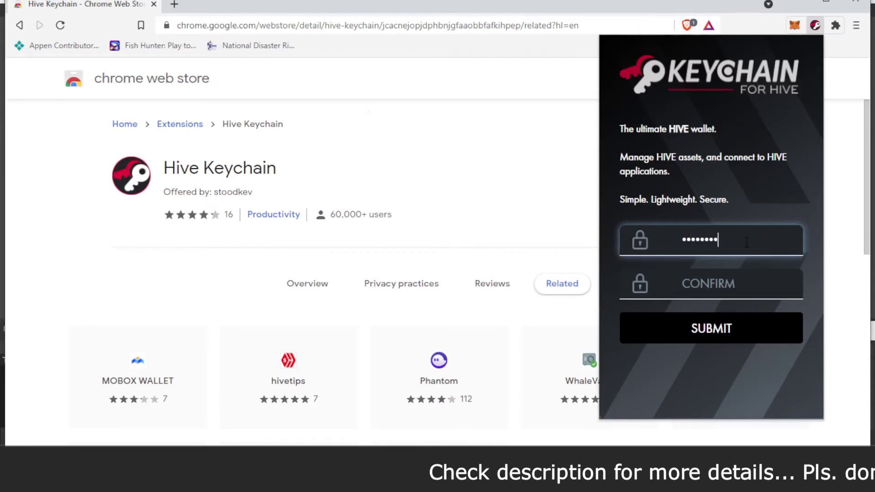
text(•••••)
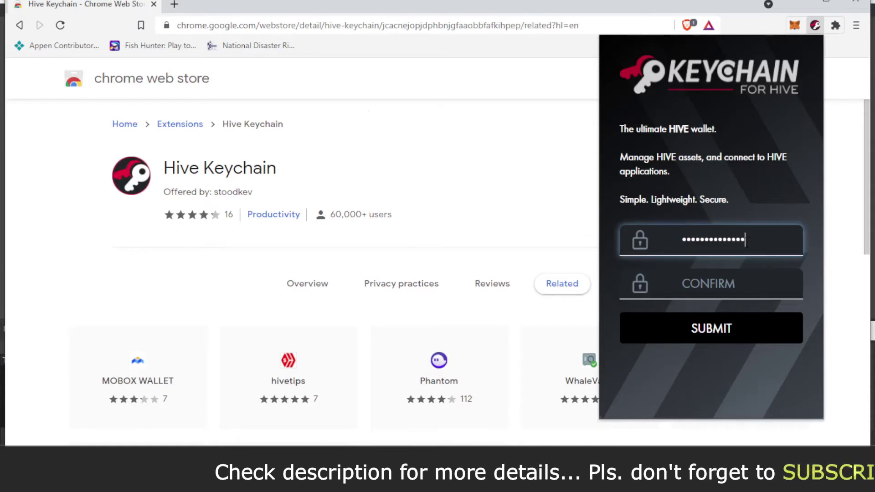
click(741, 281)
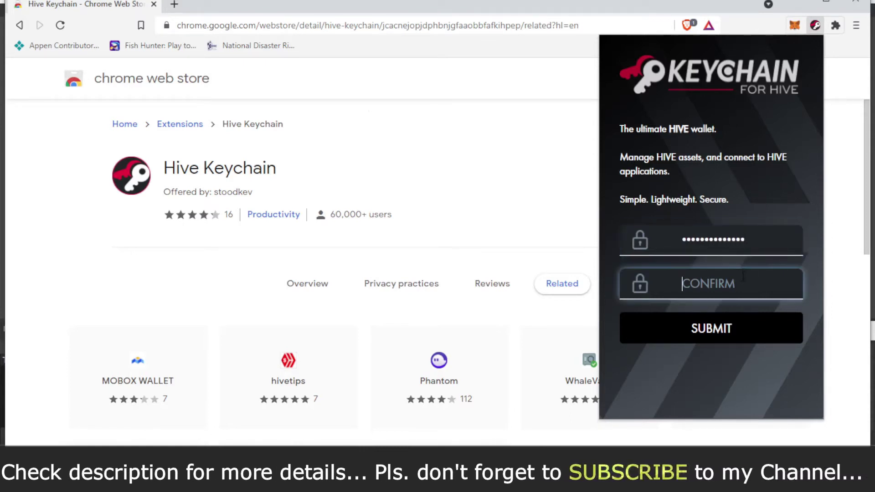
text(•••••••)
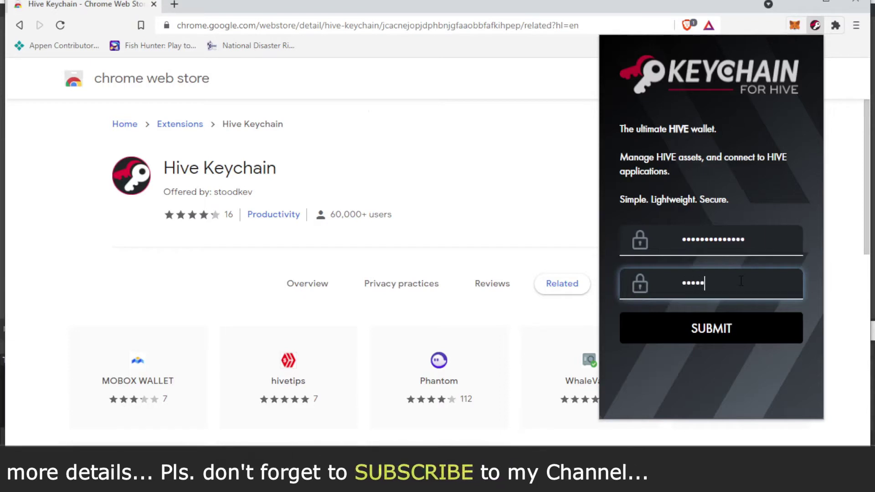
text(•••)
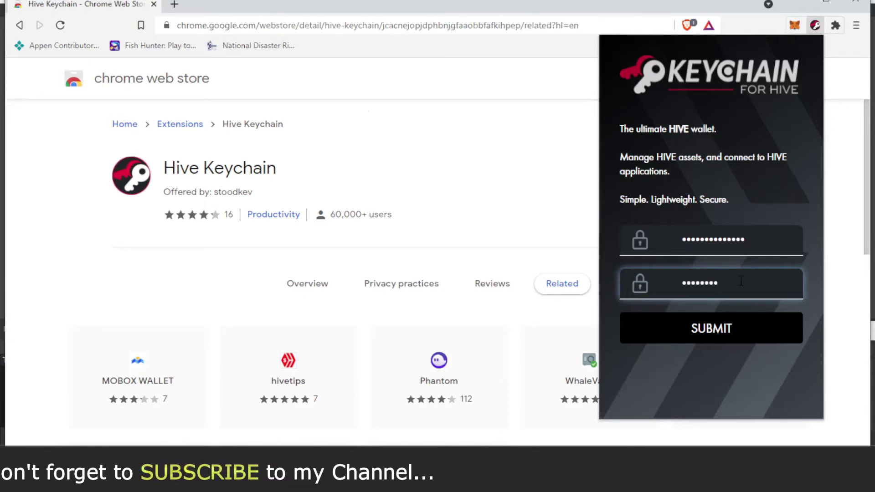
text(••••)
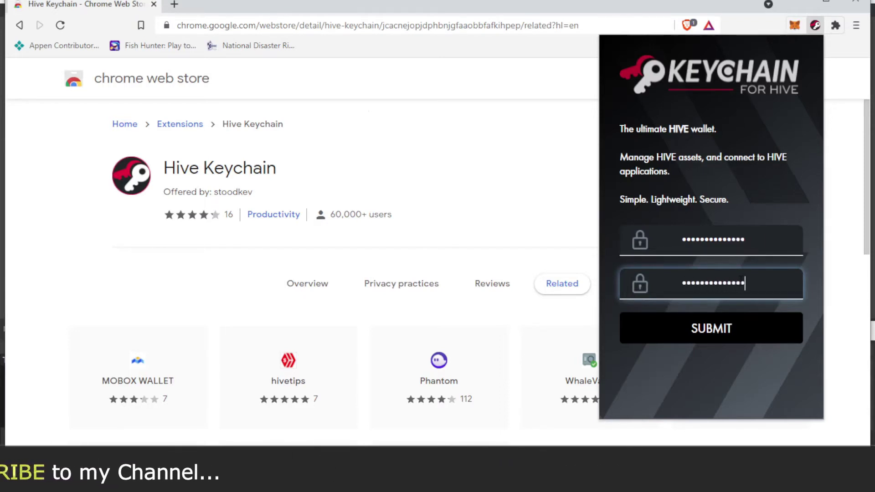
click(710, 328)
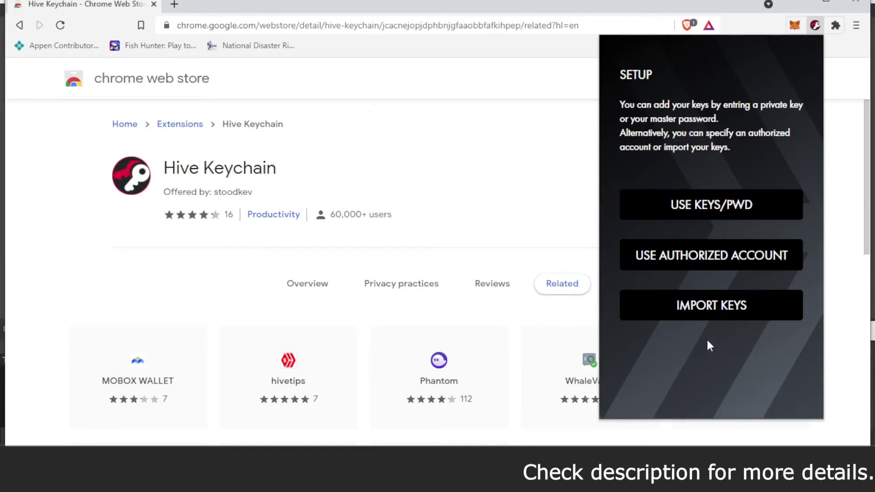
Step: Try to import the Hive account into Keychain with keys/password setup, entering the account username and private key
click(719, 209)
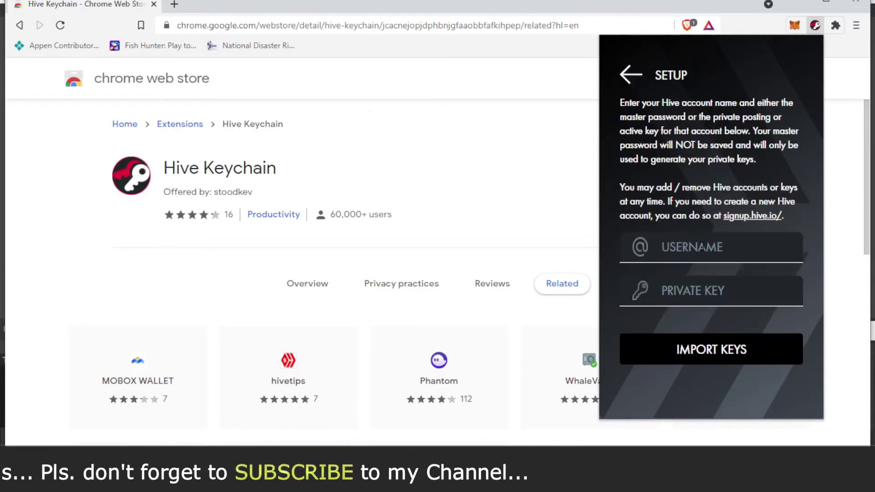
click(704, 246)
text(rofa)
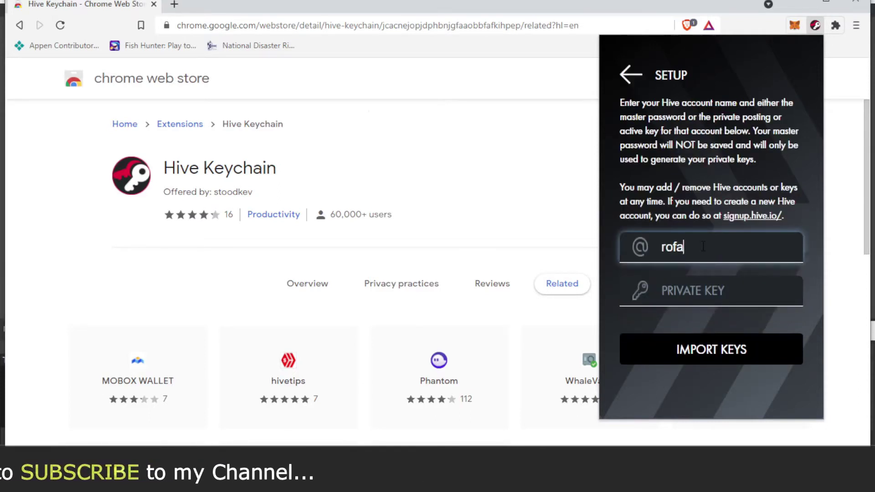
text(xking)
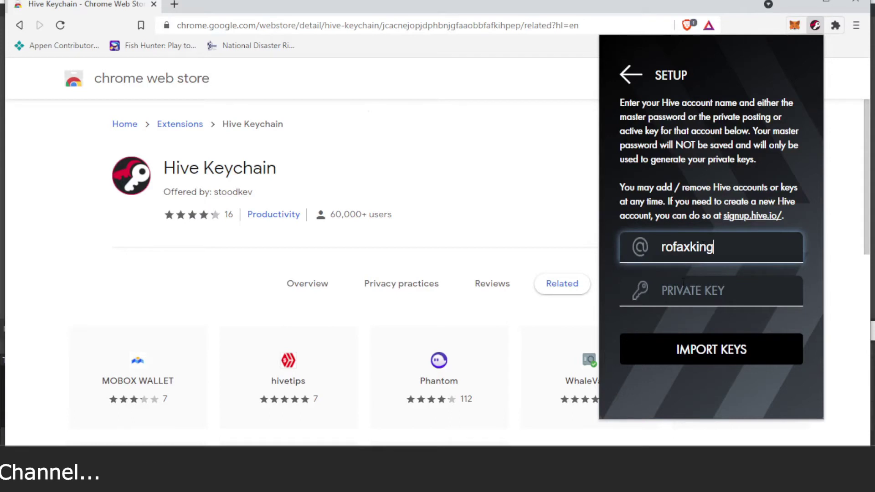
click(703, 291)
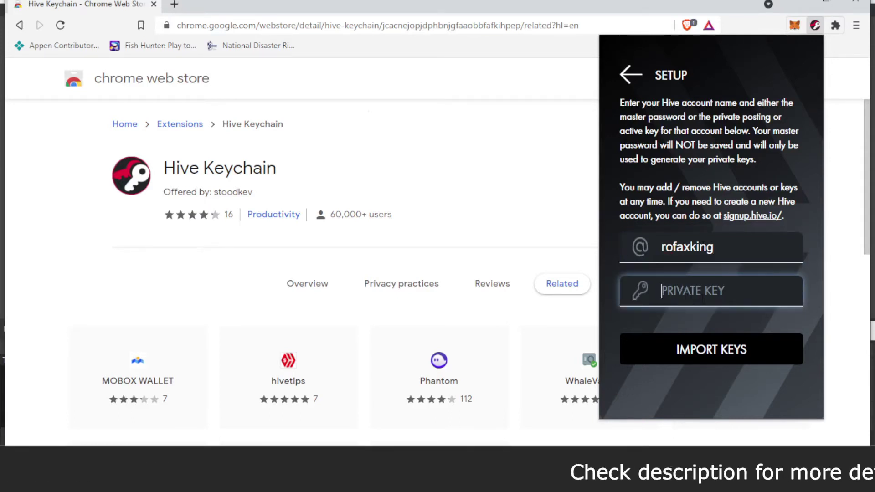
text(•)
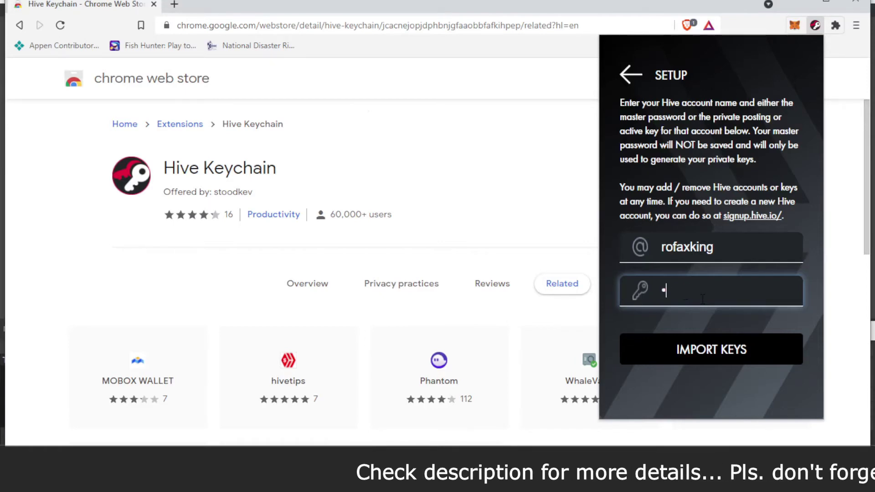
text(••••••)
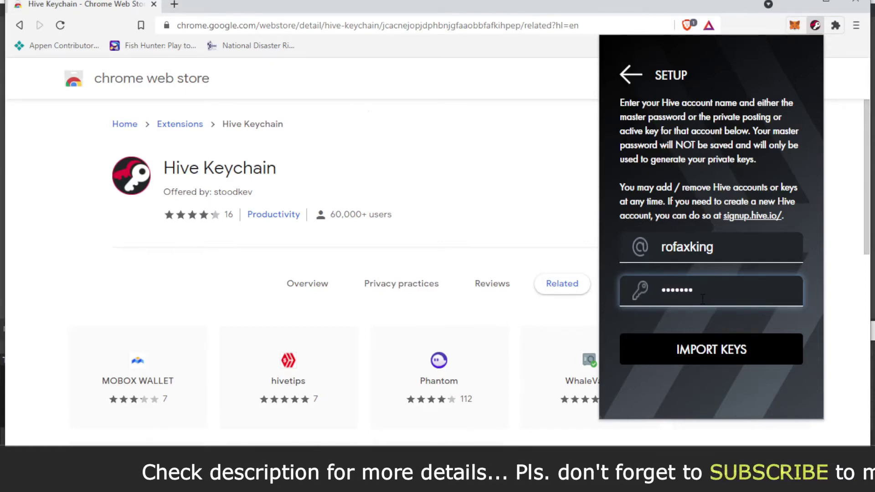
text(•••••••)
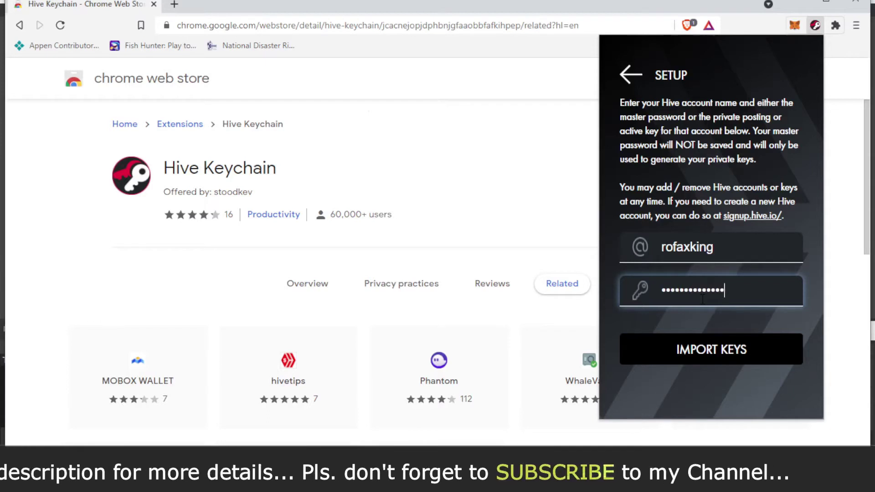
click(713, 358)
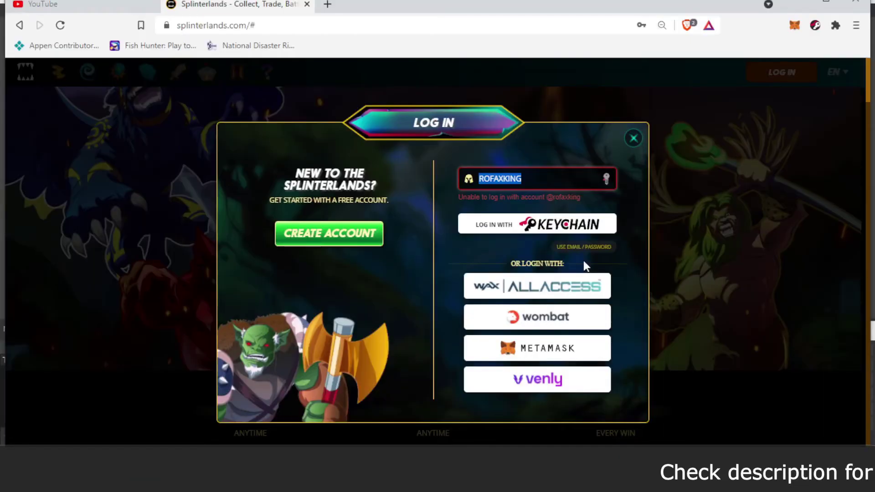
Step: Log in to Splinterlands with the filled-in e-mail and password, and decline saving the password in Kaspersky Password Manager
click(584, 246)
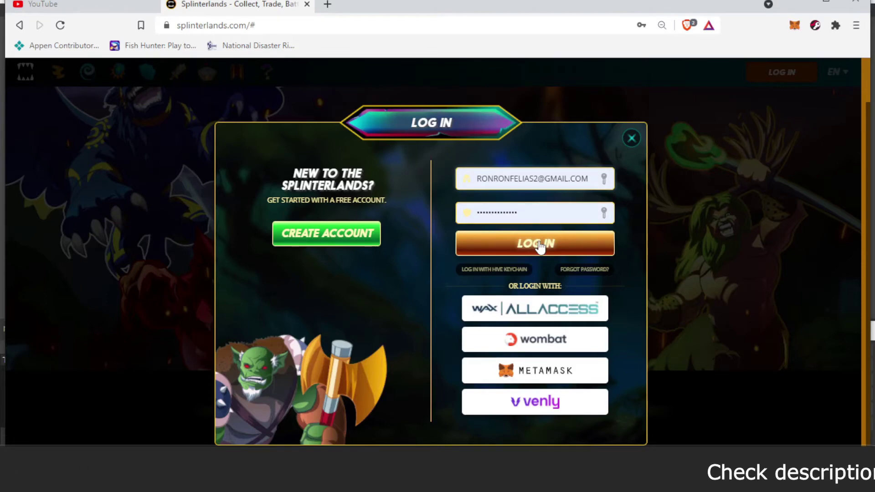
click(540, 249)
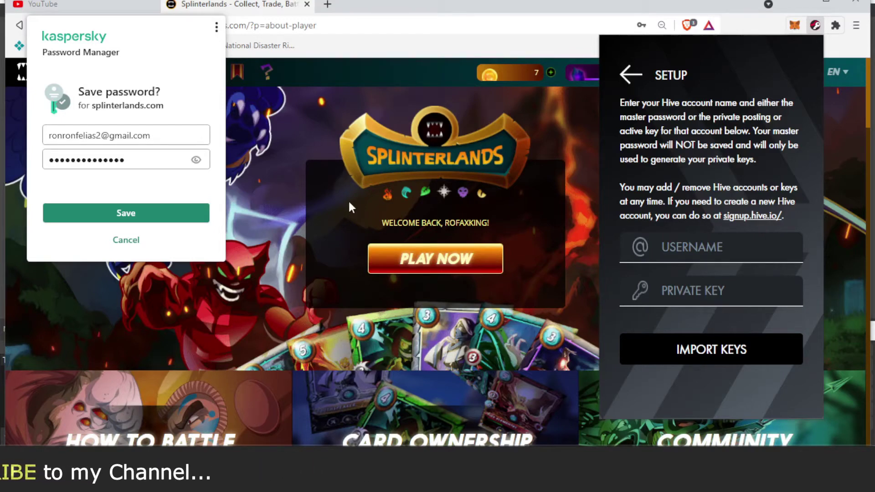
click(130, 243)
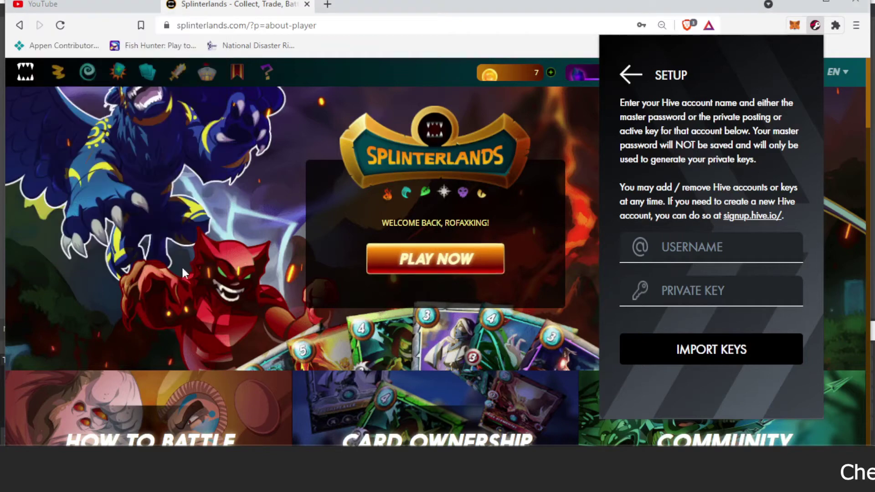
Step: Open the Hive sign-up site from Keychain's setup, choose the free phone-verified sign-up option, and close the Ecency page
click(747, 218)
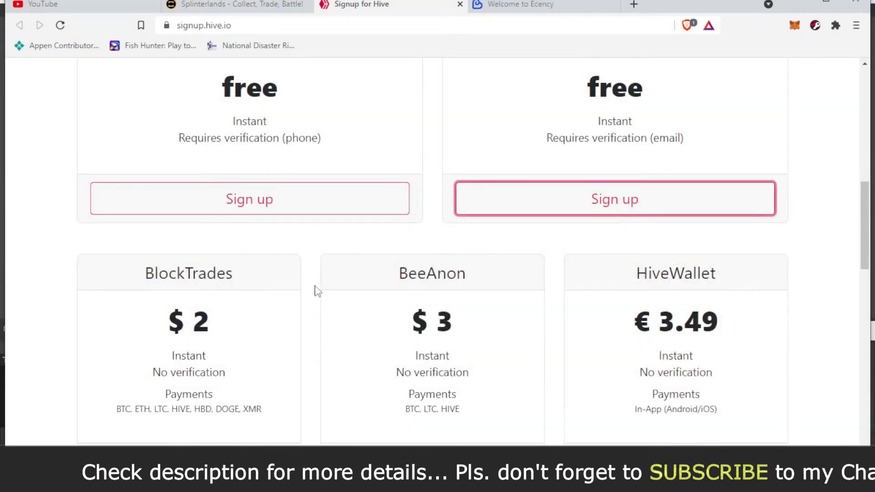
scroll(317, 294, down, 1)
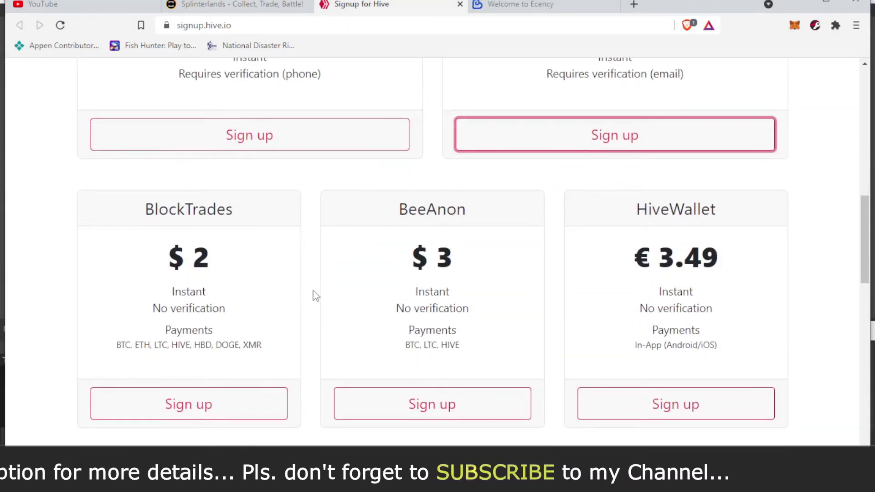
scroll(316, 296, up, 1)
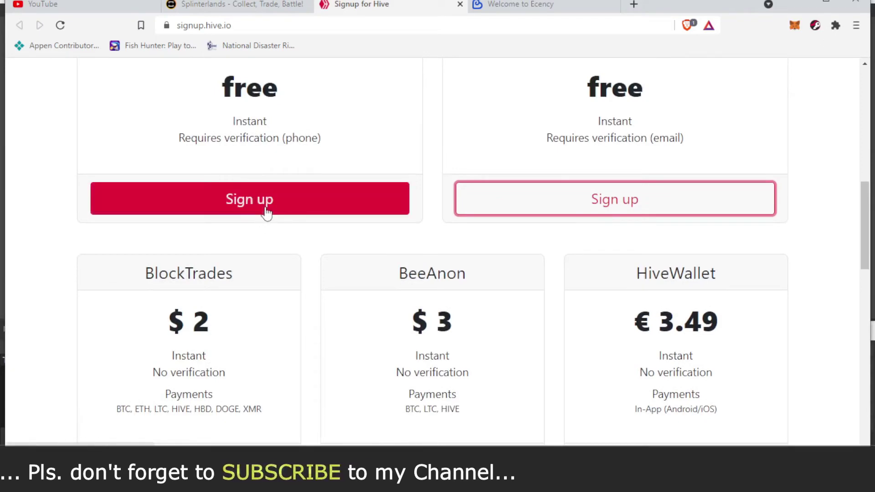
click(266, 209)
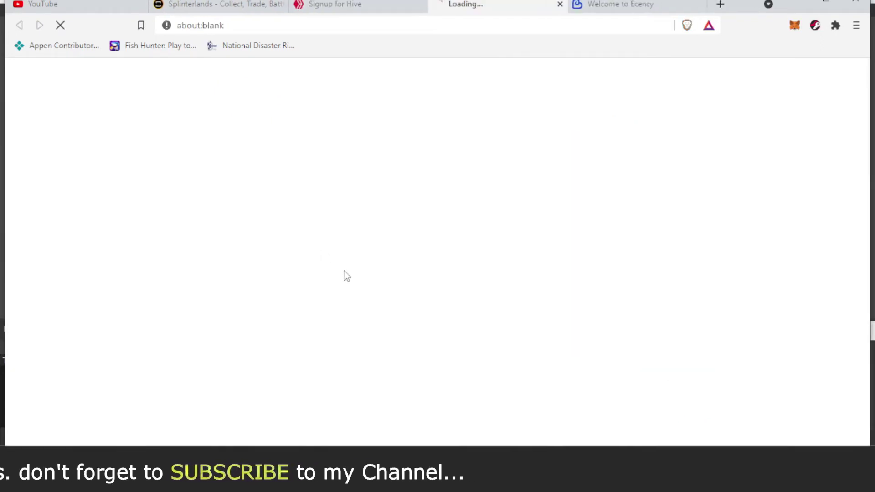
click(700, 5)
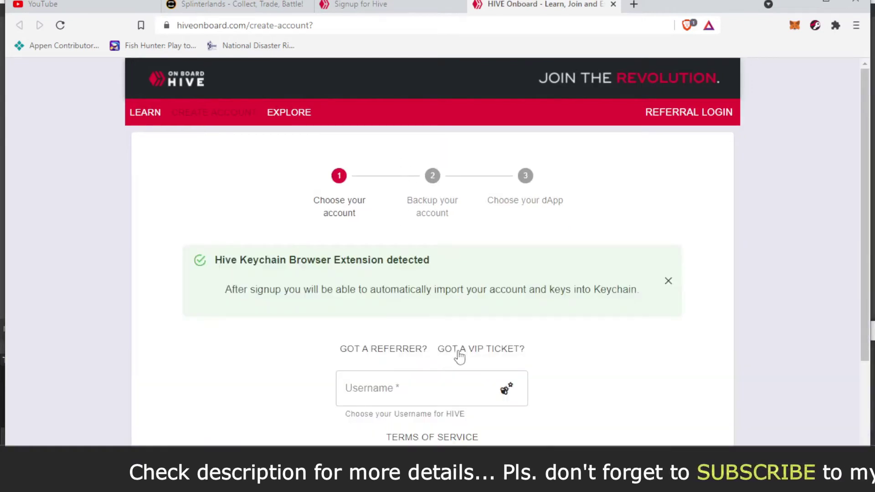
Step: Try a first choice of username for the new Hive account
scroll(462, 366, down, 2)
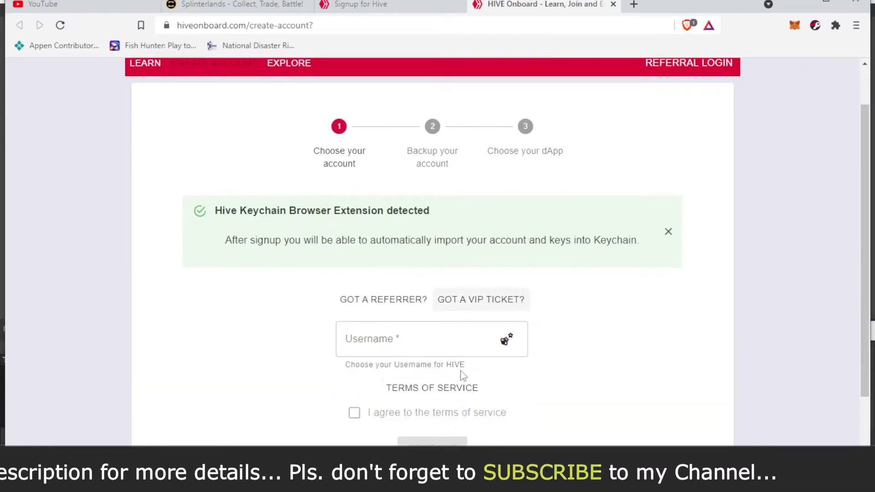
click(381, 327)
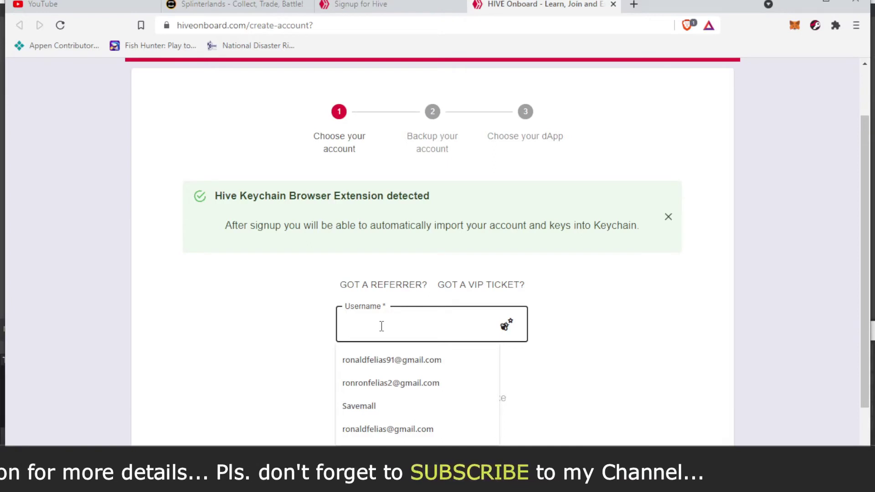
click(401, 323)
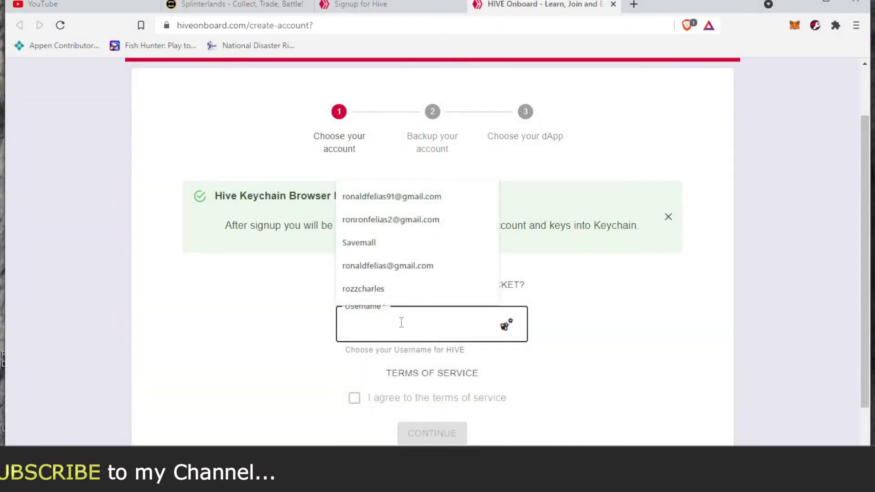
text(rofax)
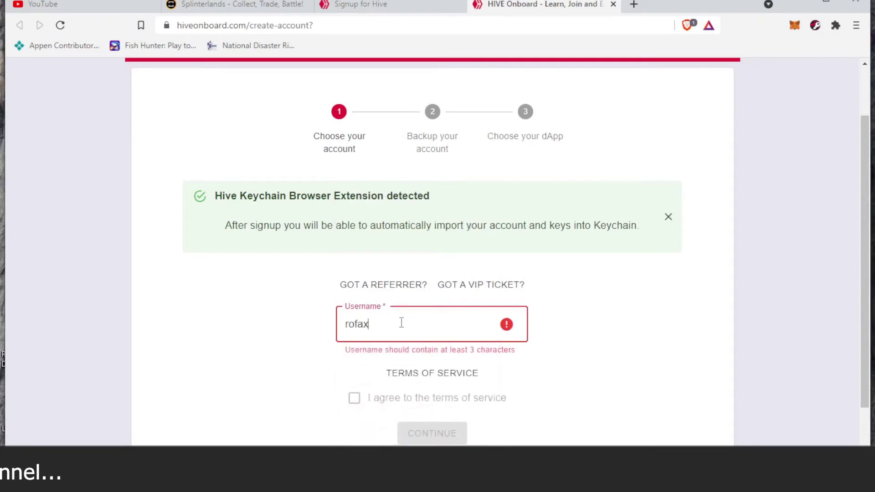
text(ki)
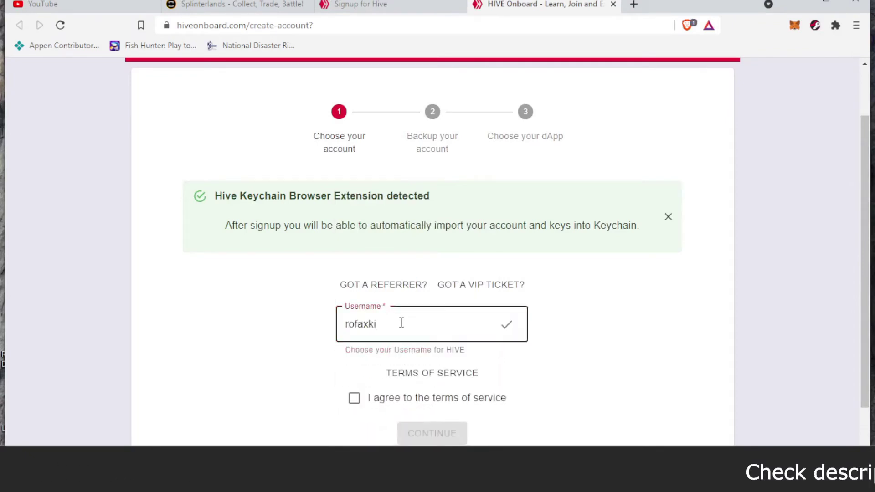
text(ng)
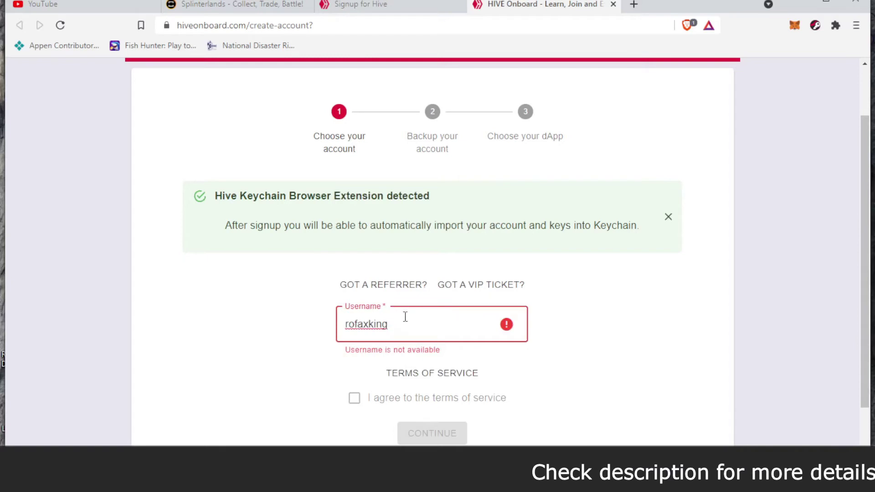
Step: Replace the username with a different one, agree to the terms of service and continue to the account backup stage
key(BackSpace)
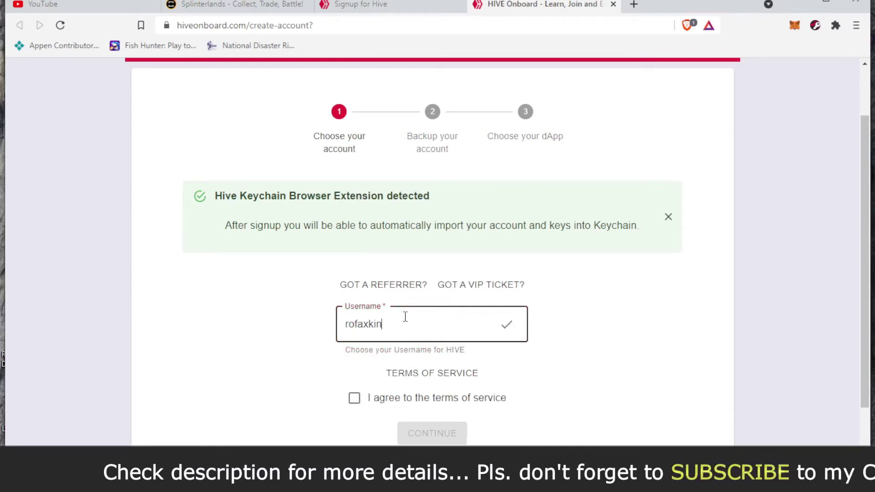
key(BackSpace)
key(BackSpace)
key(BackSpace)
key(BackSpace)
key(BackSpace)
key(BackSpace)
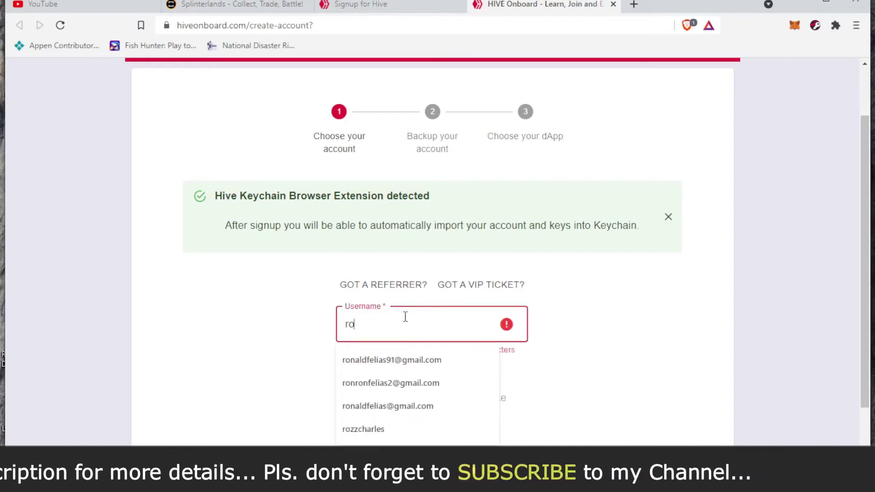
key(BackSpace)
text(onfel)
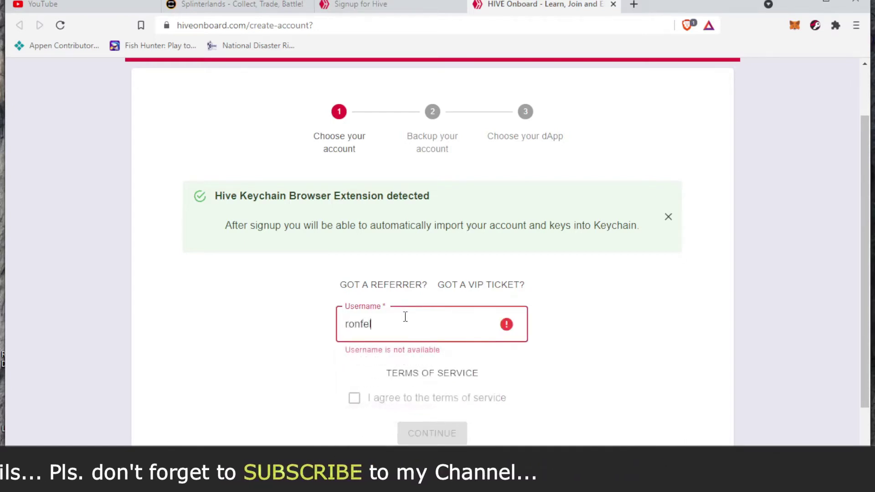
text(s)
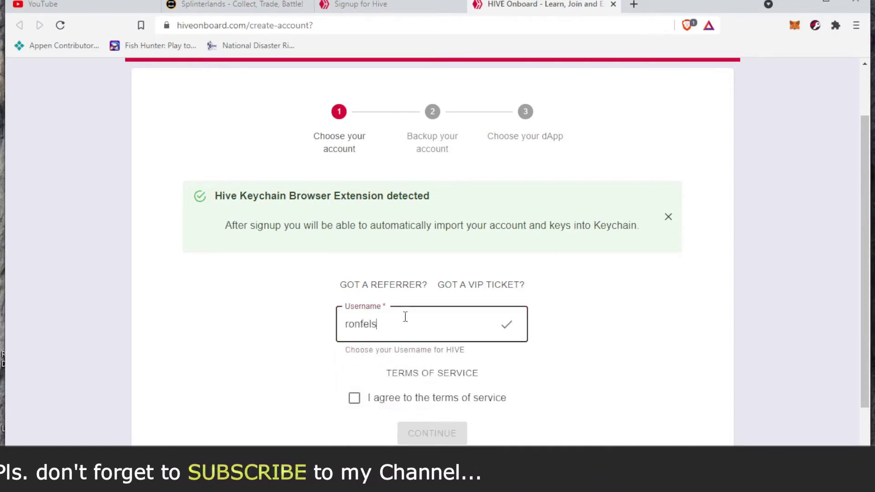
click(355, 401)
scroll(538, 426, down, 1)
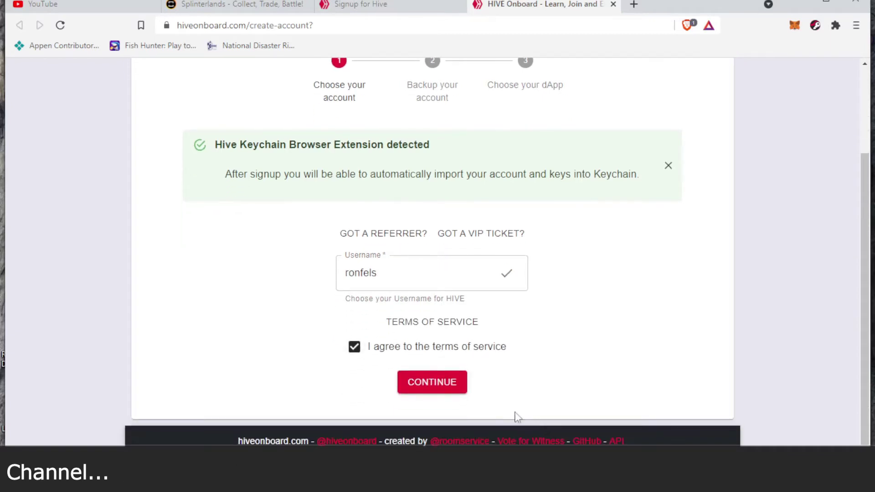
click(432, 388)
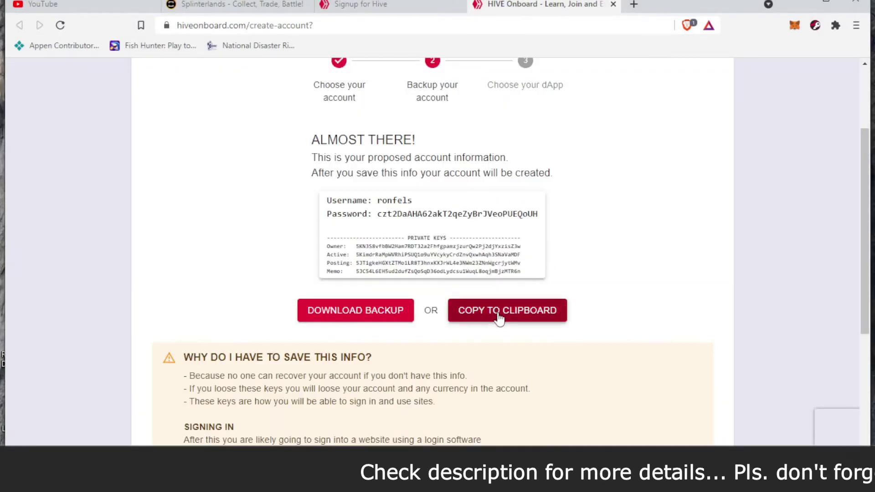
Step: Copy the new account's password and private keys, and paste them over the entire disclaimer text in the sticky note
click(500, 319)
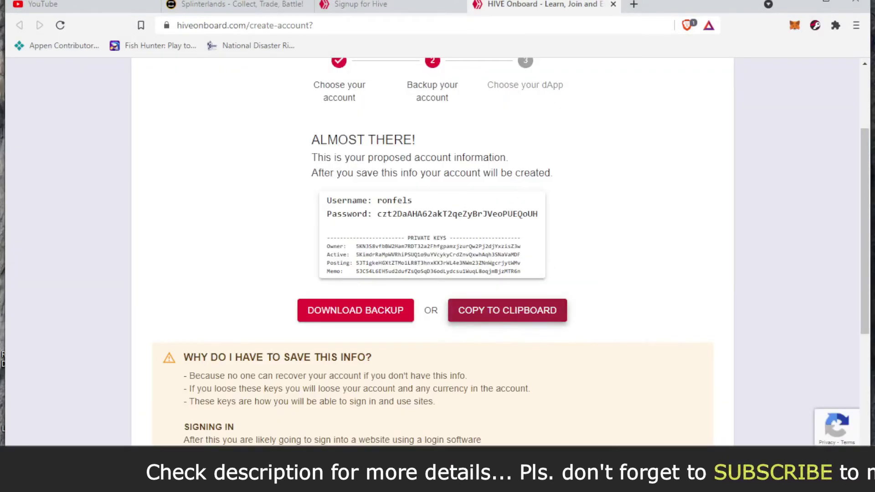
mouse_move(189, 478)
click(154, 403)
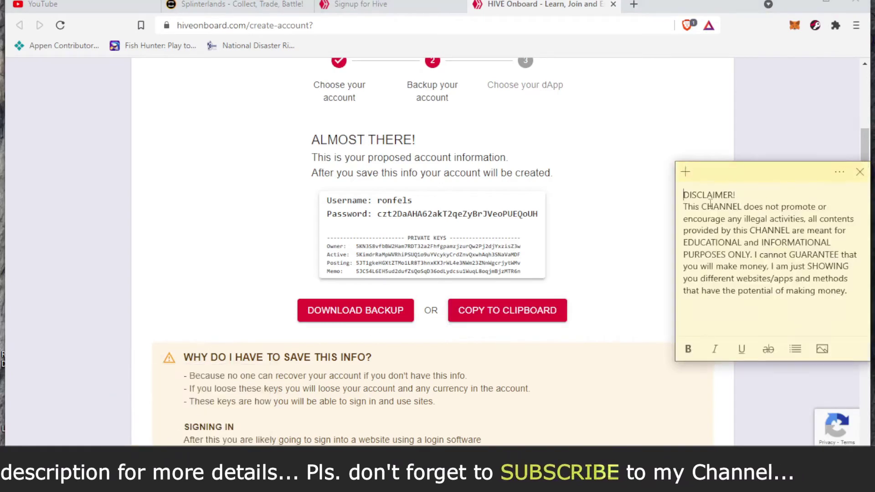
key(ctrl+a)
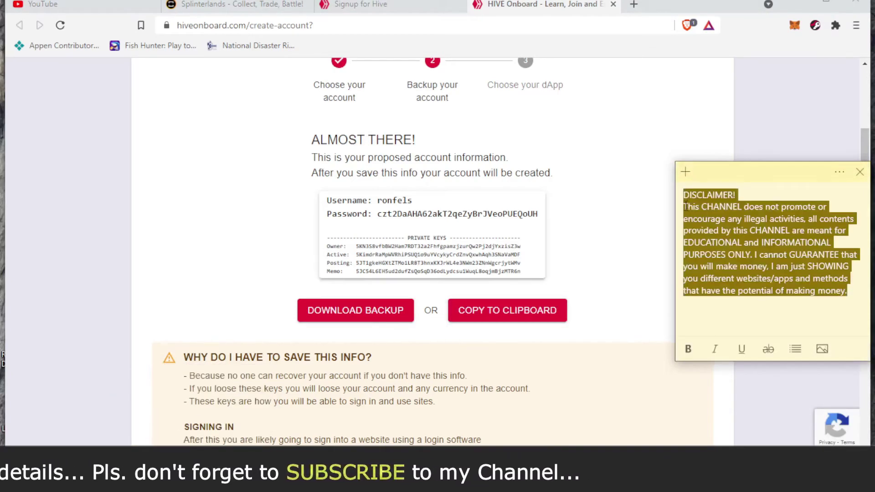
key(ctrl+v)
scroll(749, 283, up, 3)
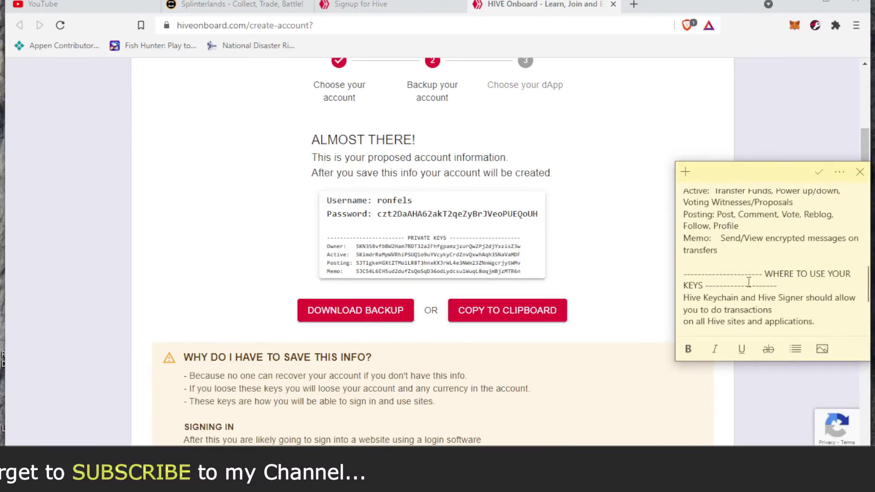
scroll(749, 273, down, 3)
scroll(750, 266, up, 2)
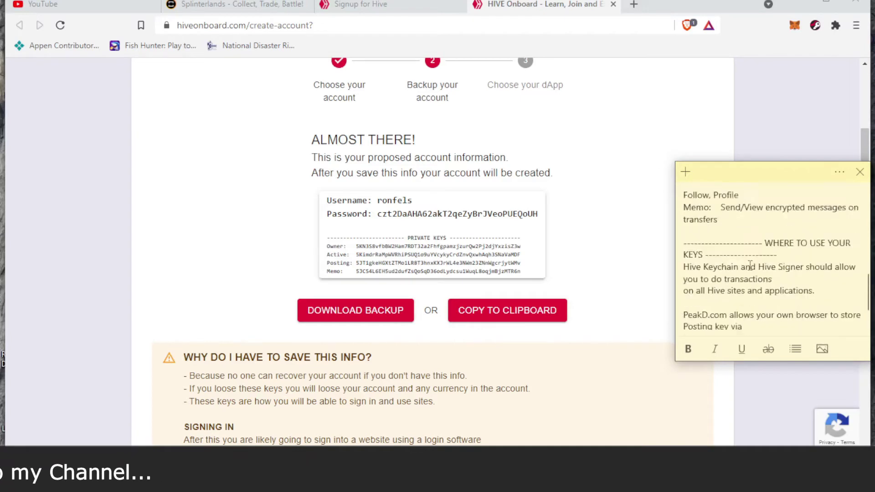
scroll(750, 266, up, 6)
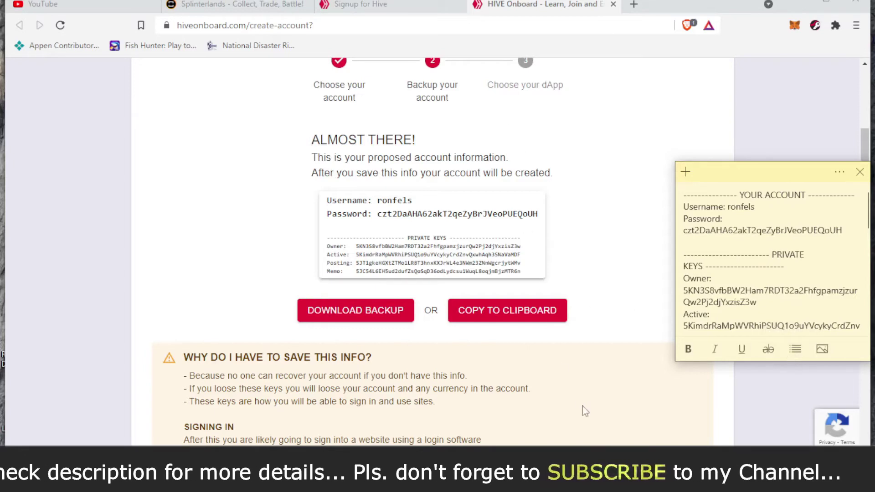
Step: Accept the declaration that the private keys are safely stored, and create the Hive account
scroll(598, 416, down, 5)
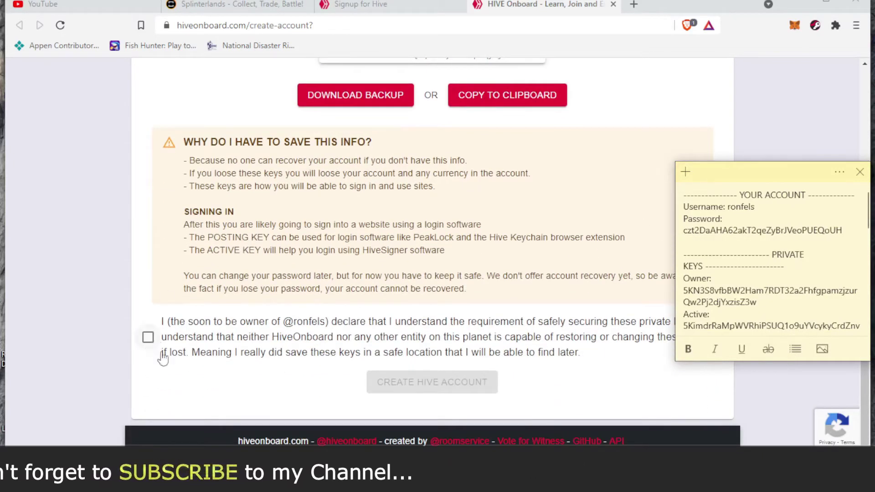
click(224, 392)
click(147, 337)
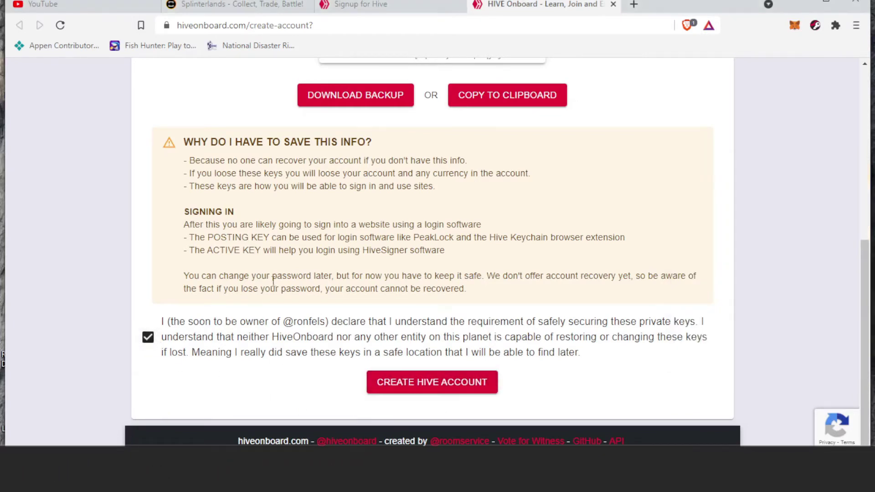
scroll(254, 307, up, 1)
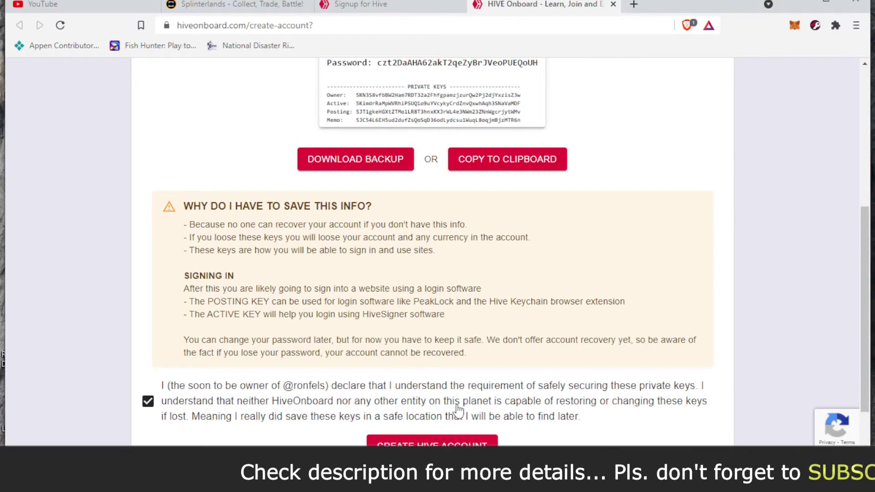
scroll(439, 400, down, 1)
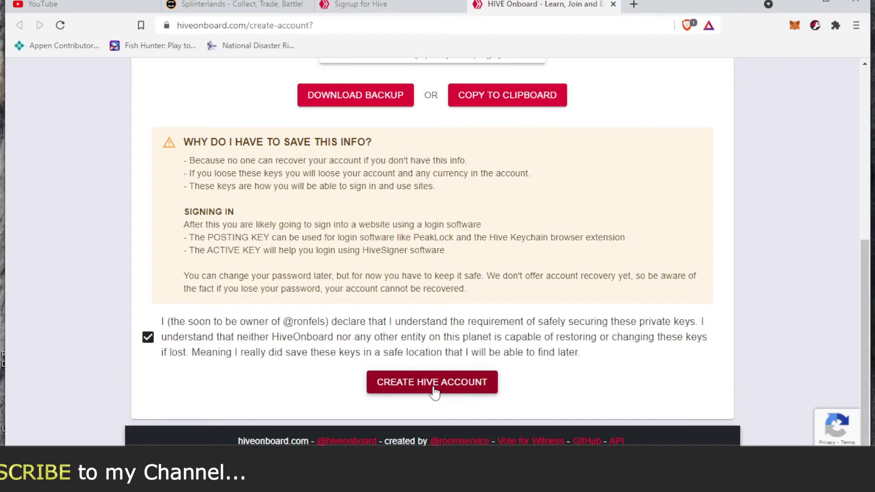
click(433, 387)
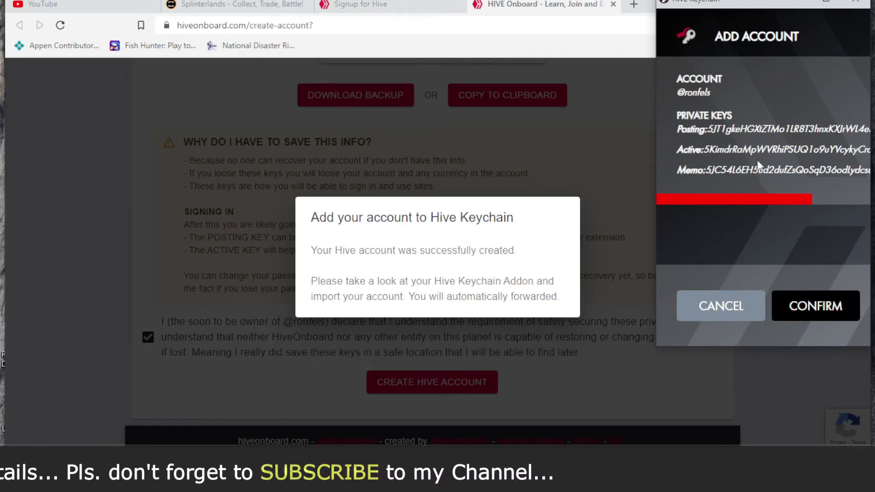
Step: Confirm adding the new account and its private keys to Hive Keychain, and look over the suggested Hive dApps
click(820, 310)
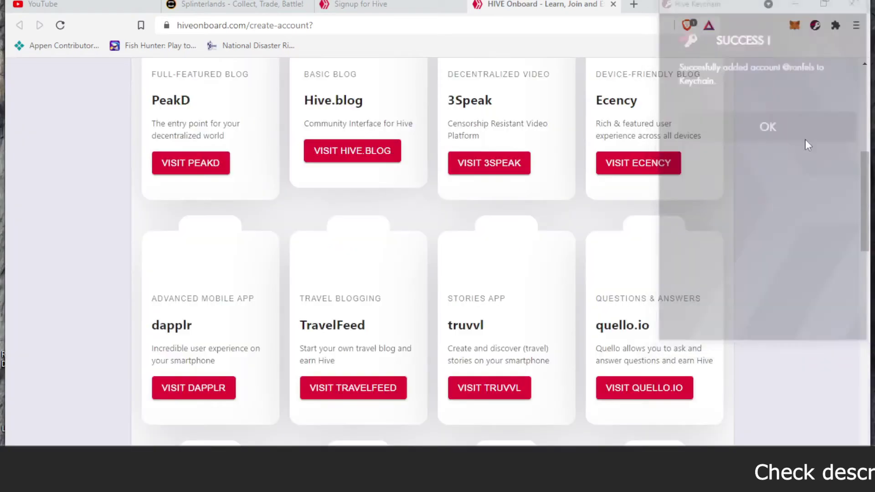
click(806, 137)
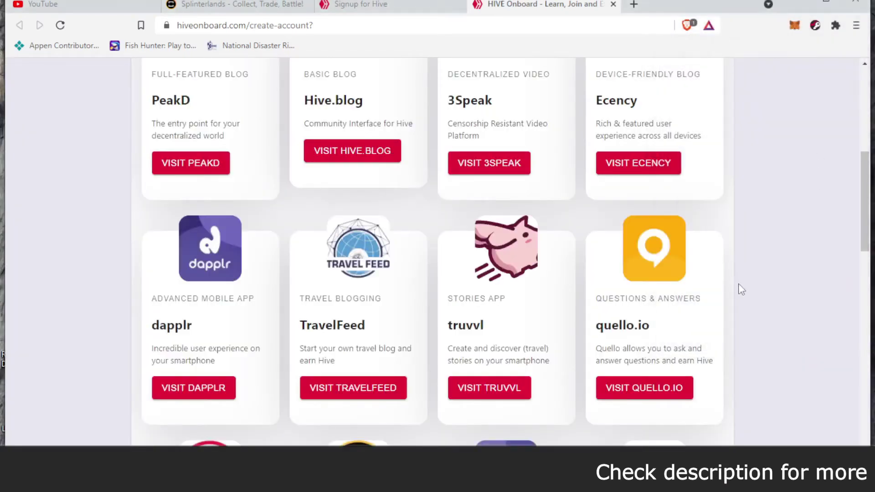
scroll(742, 290, up, 7)
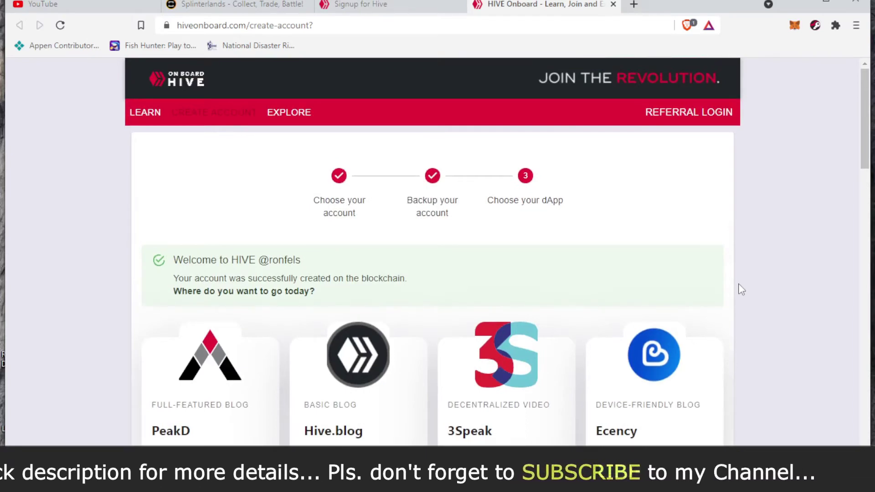
scroll(742, 290, down, 3)
scroll(742, 290, down, 4)
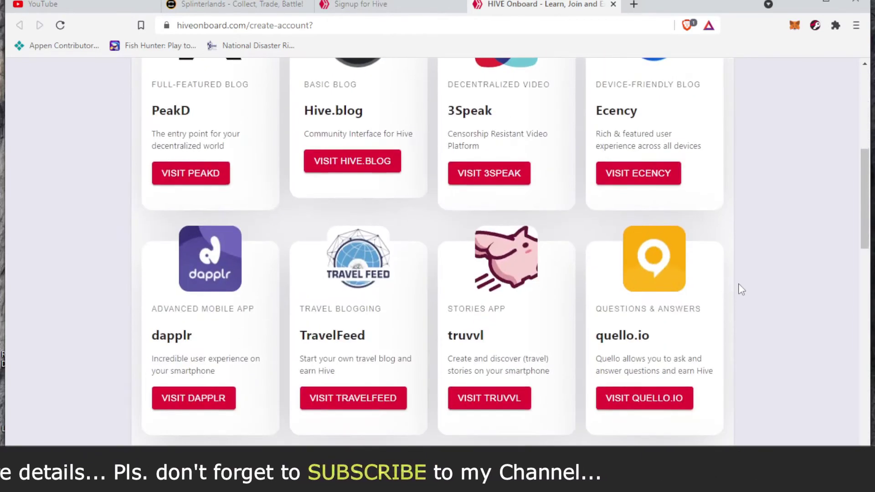
scroll(742, 290, up, 4)
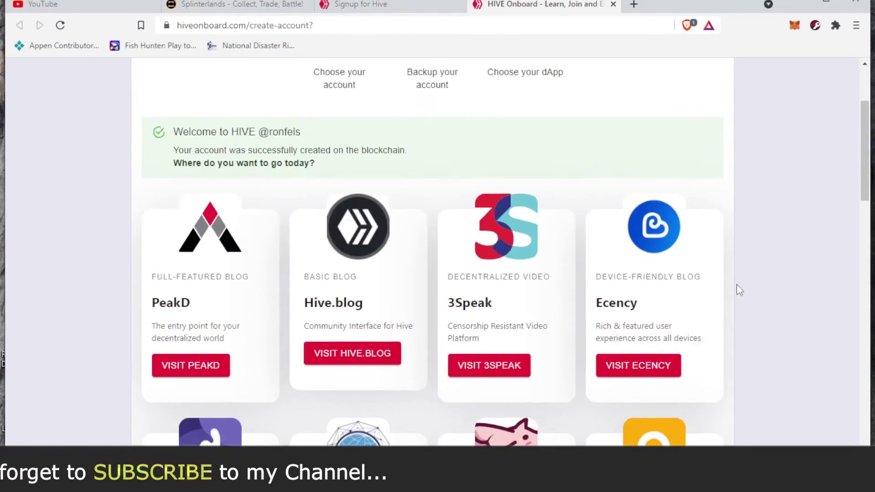
scroll(737, 290, down, 10)
scroll(735, 290, up, 10)
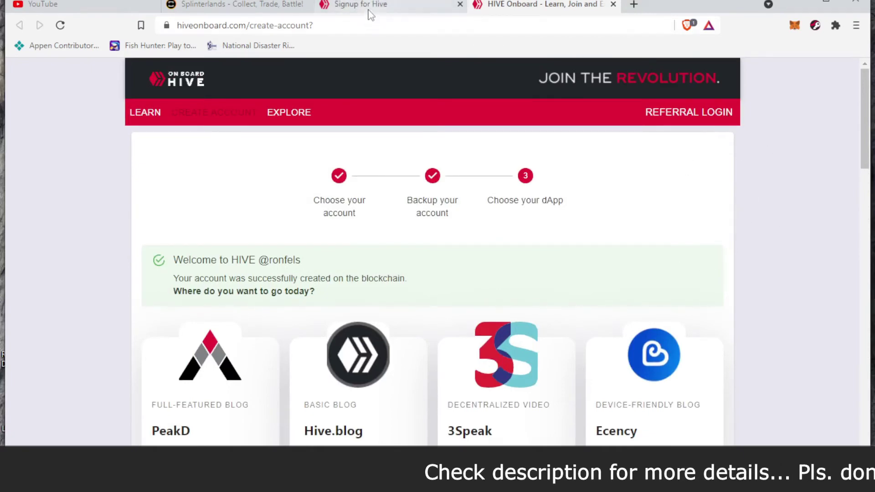
Step: Open Splinterlands and submit a request for the private keys of the logged-in game account
click(223, 5)
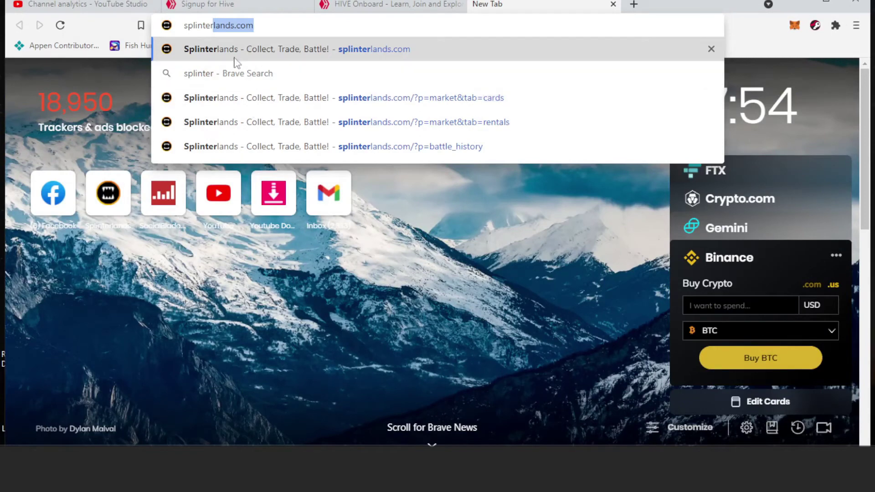
click(225, 98)
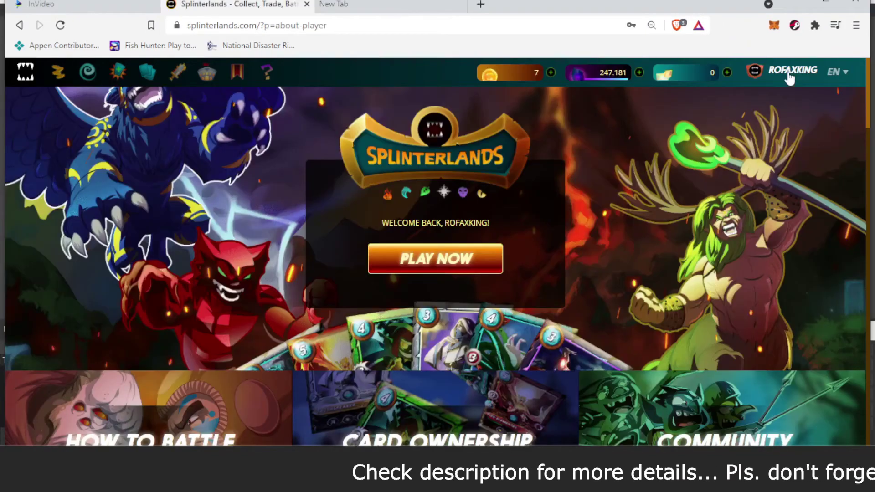
click(790, 77)
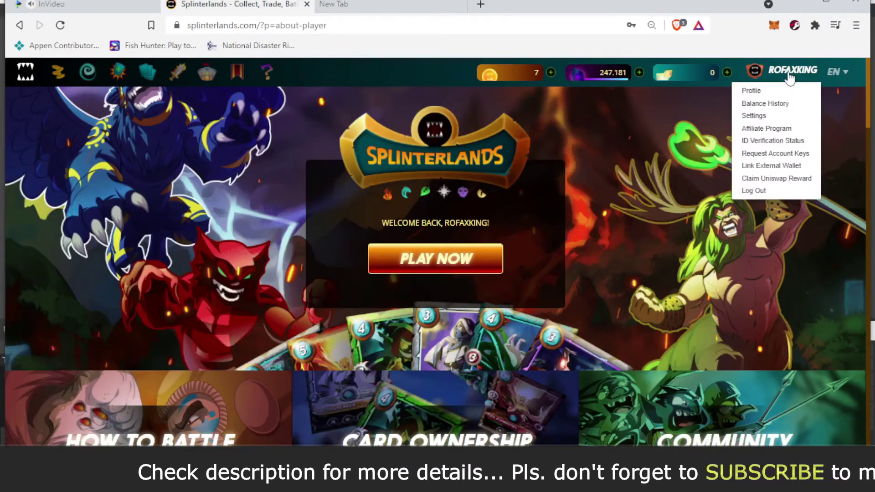
click(770, 154)
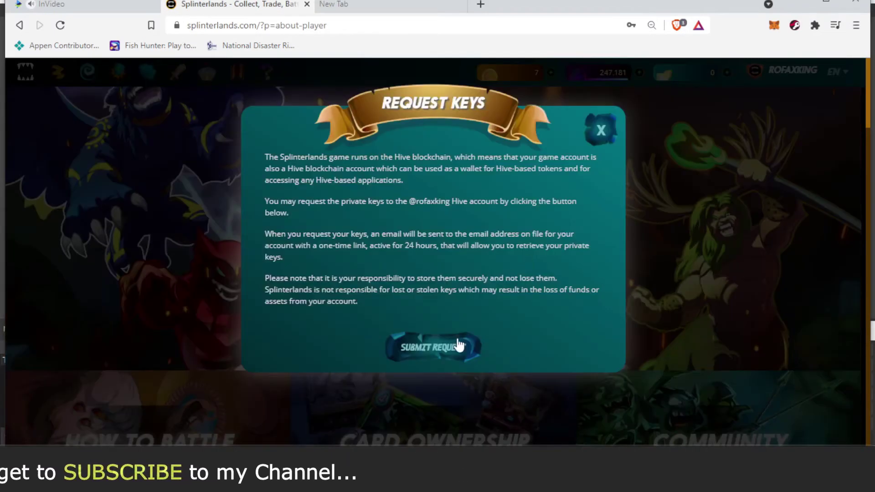
click(459, 345)
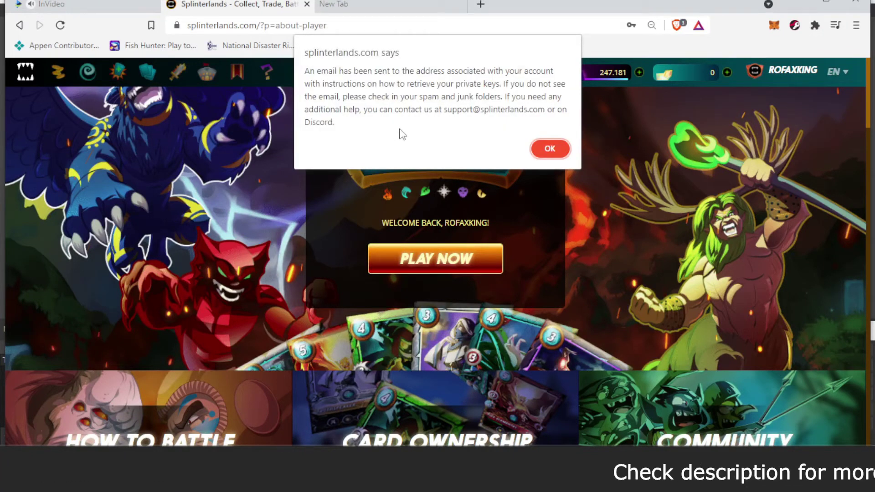
Step: Open the Account Key Request email from Splinterlands in Gmail and follow its link for retrieving the Hive keys
click(389, 8)
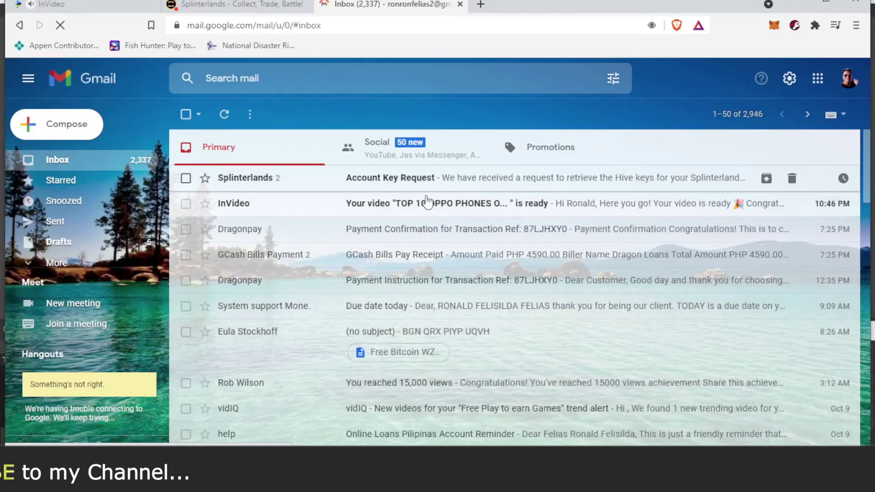
click(428, 202)
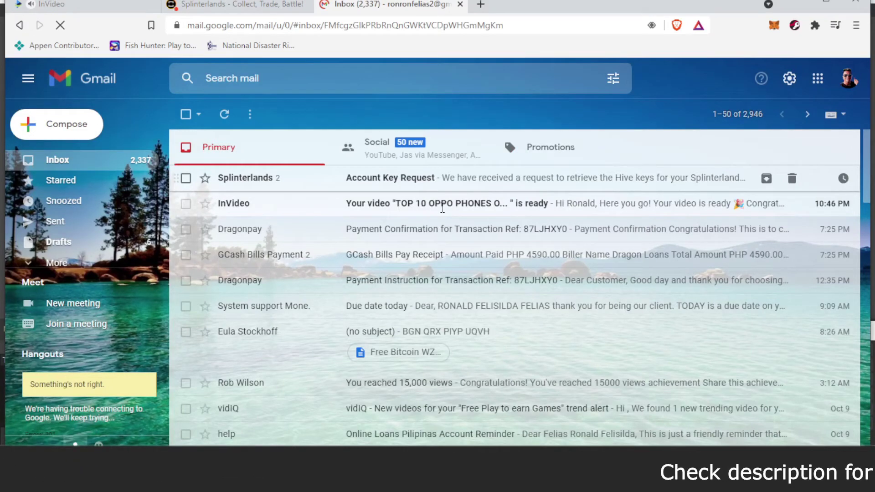
click(375, 187)
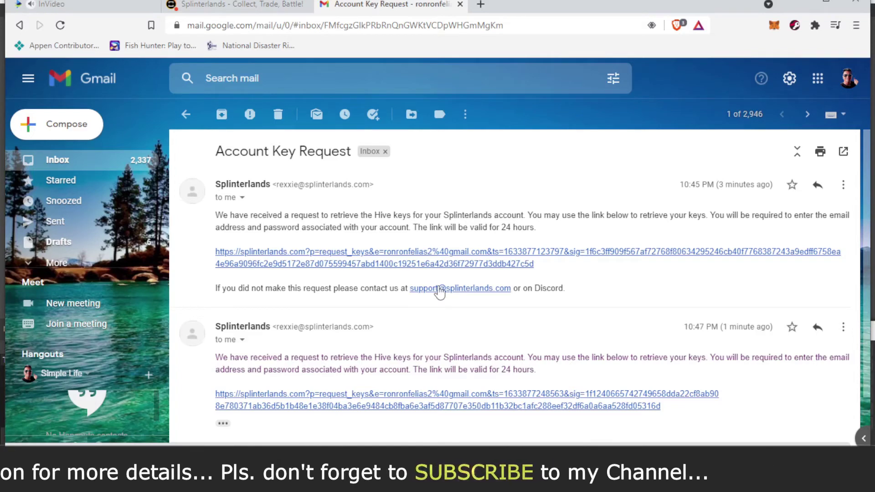
click(406, 264)
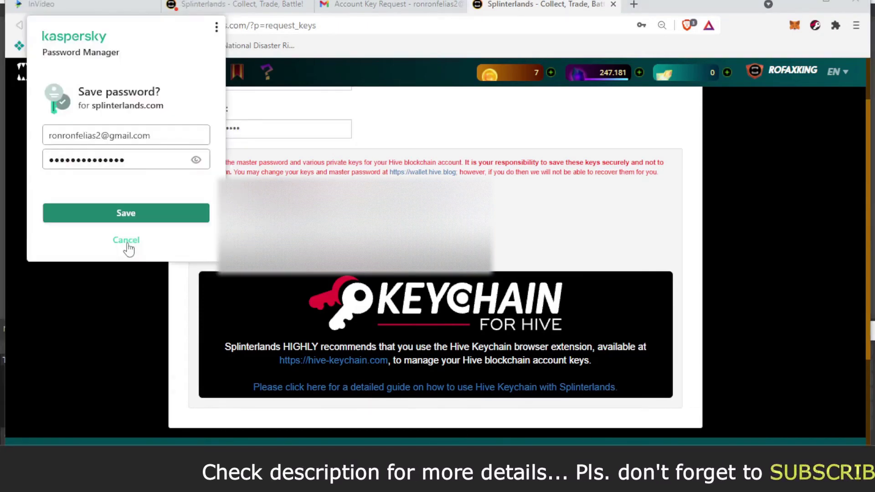
Step: Decline saving the Splinterlands password in Kaspersky Password Manager, and select the retrieved account name, master password and private keys
click(126, 240)
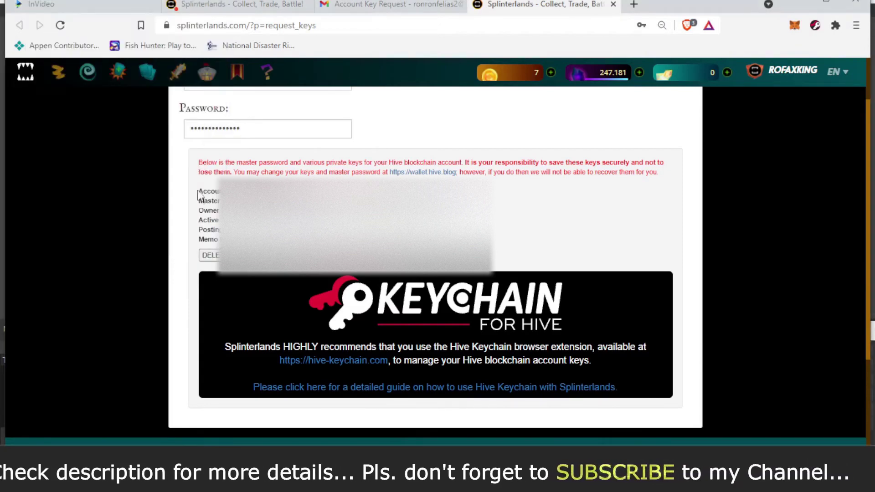
drag(201, 189, 433, 242)
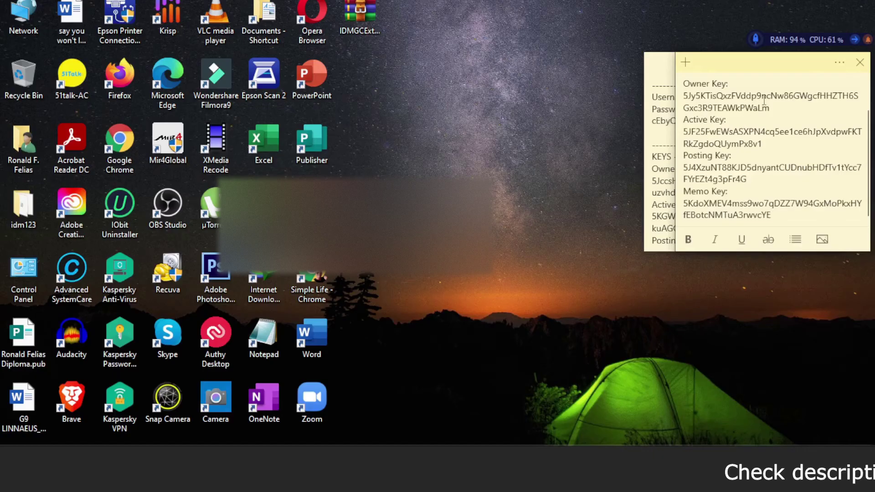
Step: Review the new Hive account's sticky note, including its private keys, the key descriptions and the advice on where to use them
click(666, 76)
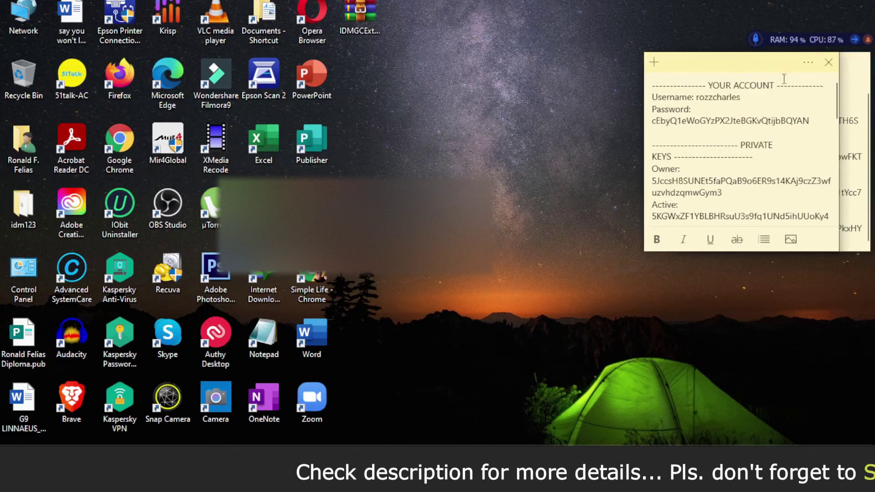
scroll(764, 159, down, 3)
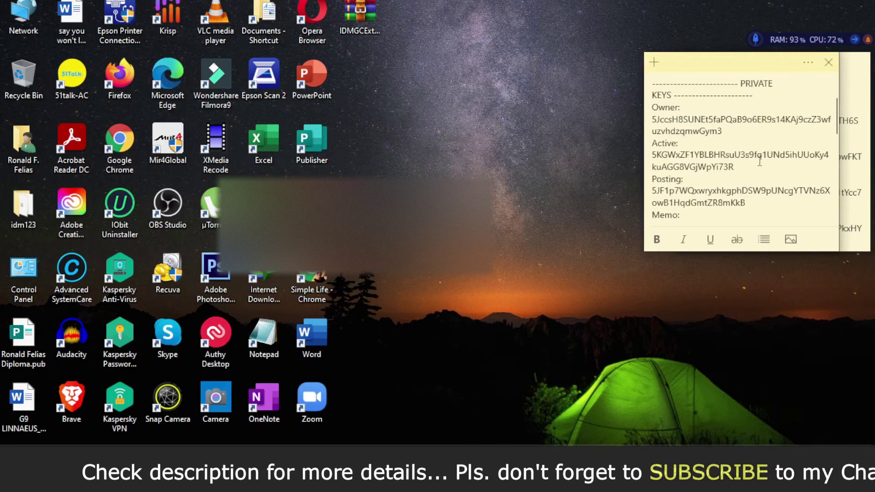
scroll(760, 160, up, 3)
scroll(759, 173, down, 5)
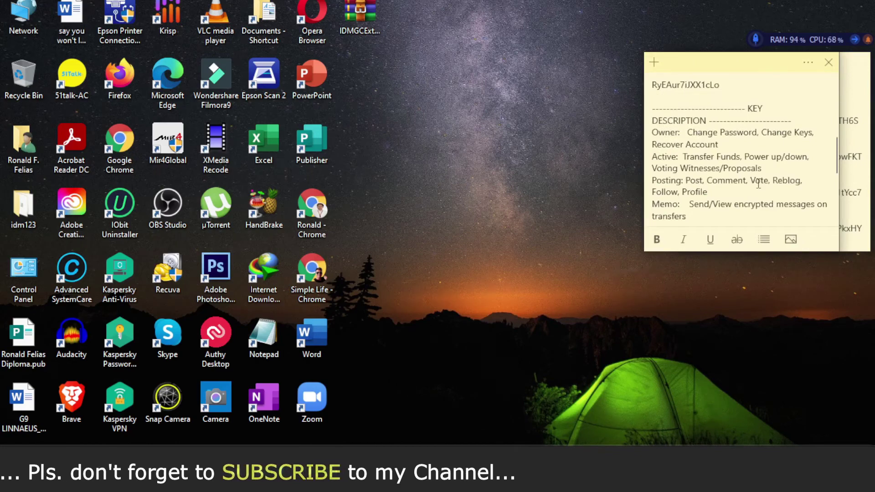
scroll(759, 183, down, 2)
scroll(759, 184, down, 3)
scroll(759, 184, up, 2)
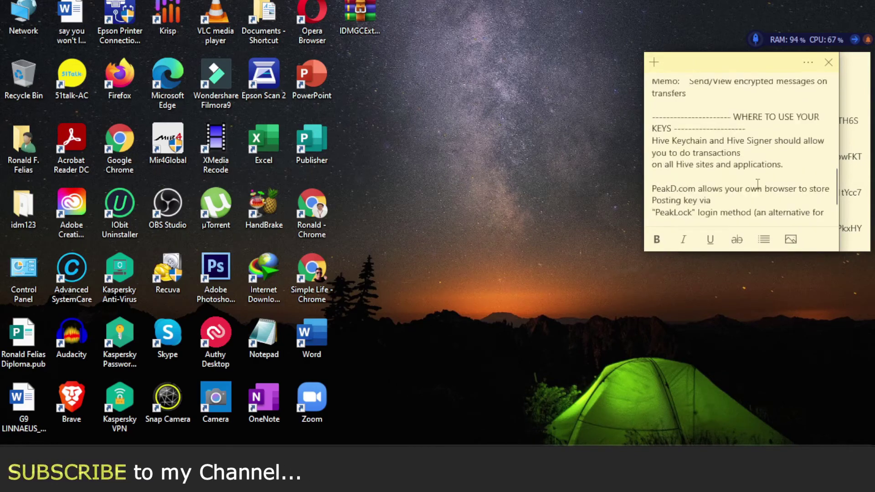
scroll(758, 184, up, 4)
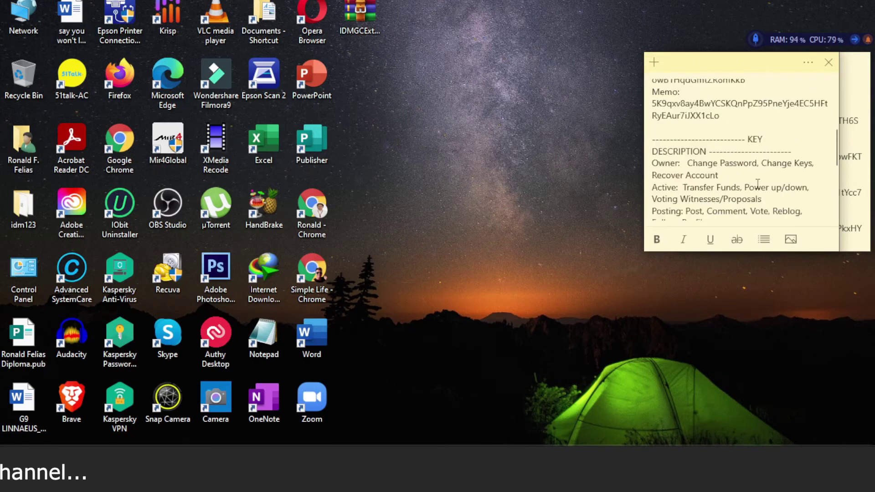
scroll(758, 184, up, 2)
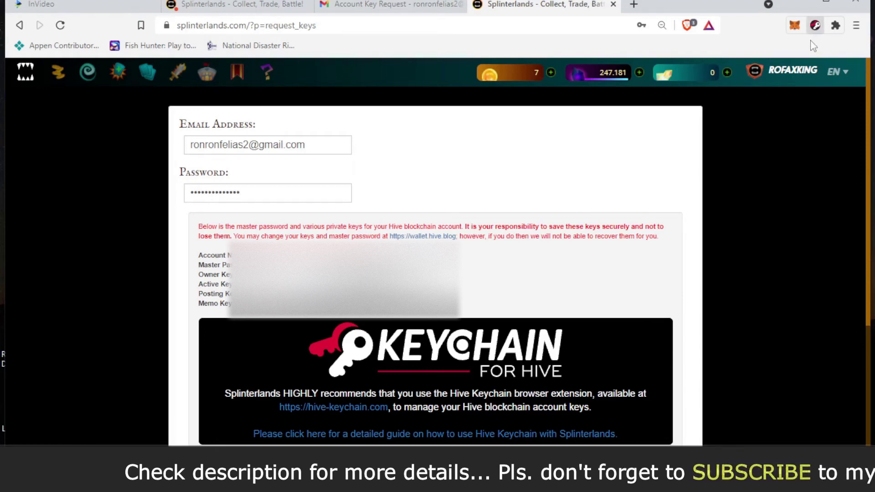
Step: Return to the Splinterlands key page in Brave and open the Hive Keychain wallet
click(815, 29)
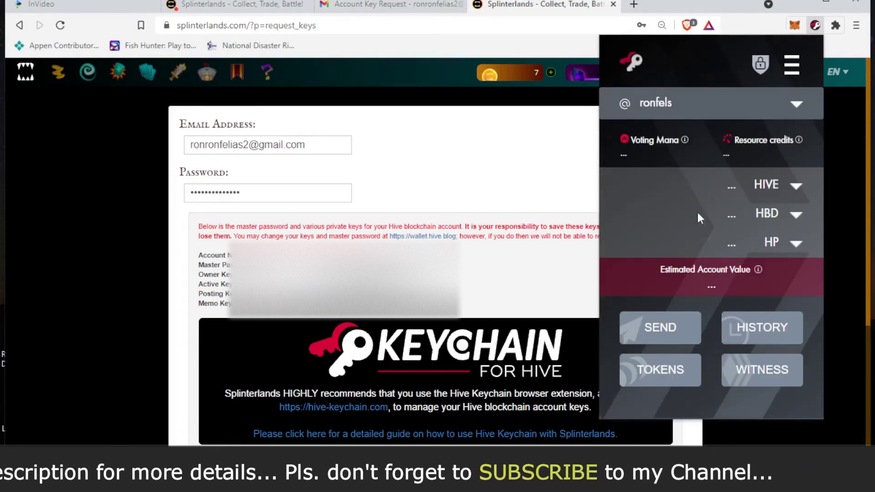